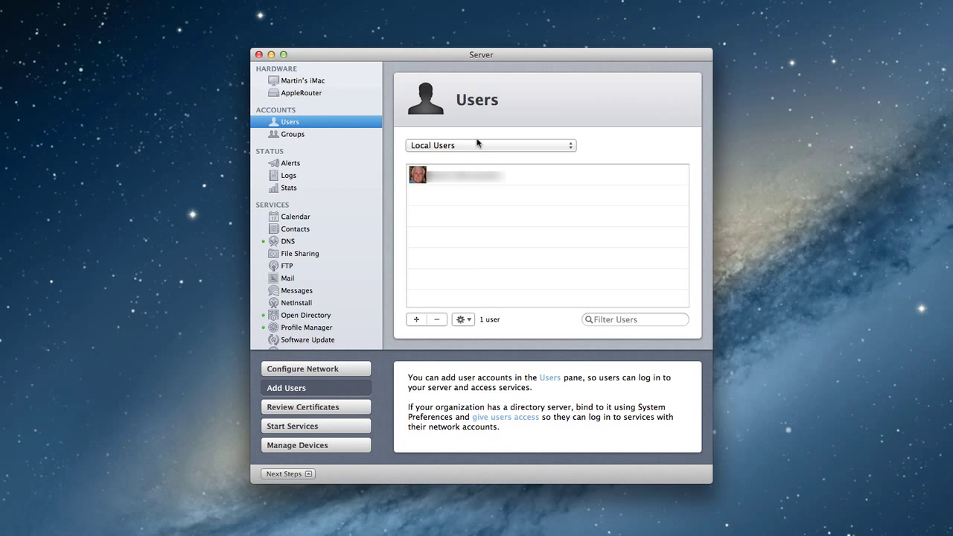
Step: Examine the existing local user's account settings without changing them
{"action": "left_click", "coordinate": [540, 182]}
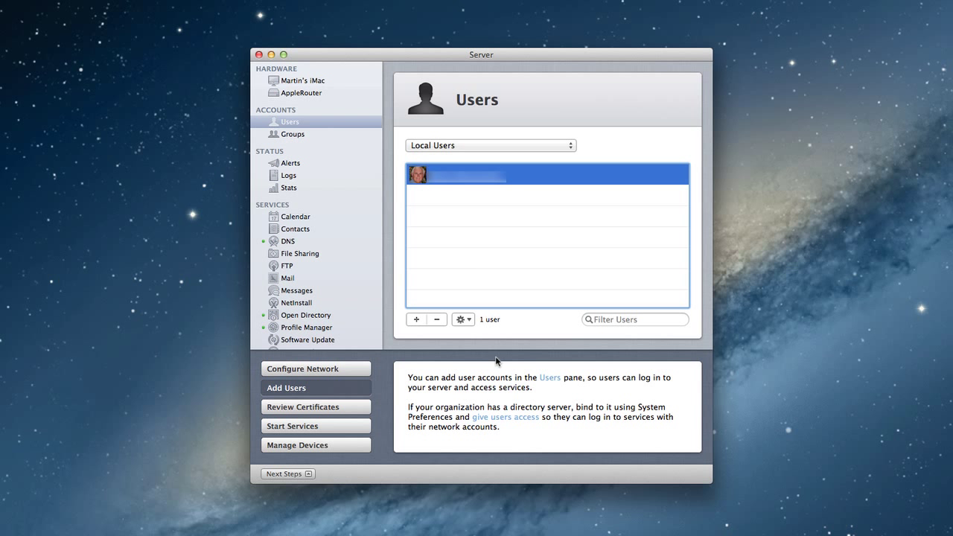
{"action": "left_click", "coordinate": [471, 322]}
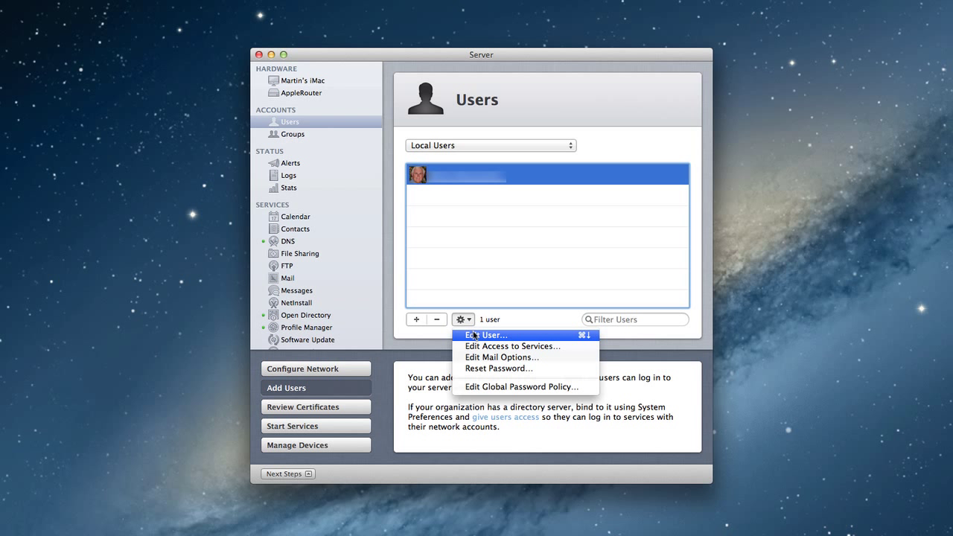
{"action": "left_click", "coordinate": [473, 334]}
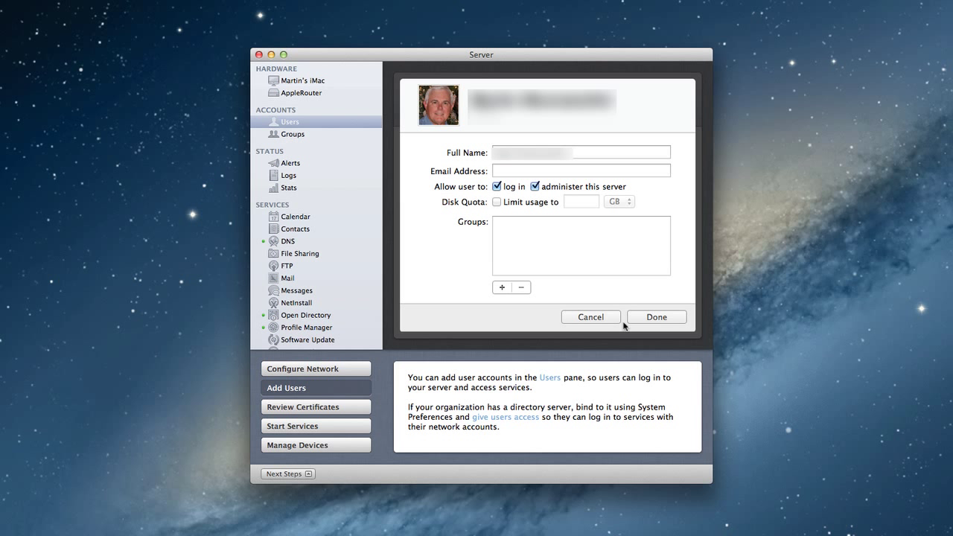
{"action": "left_click", "coordinate": [590, 317]}
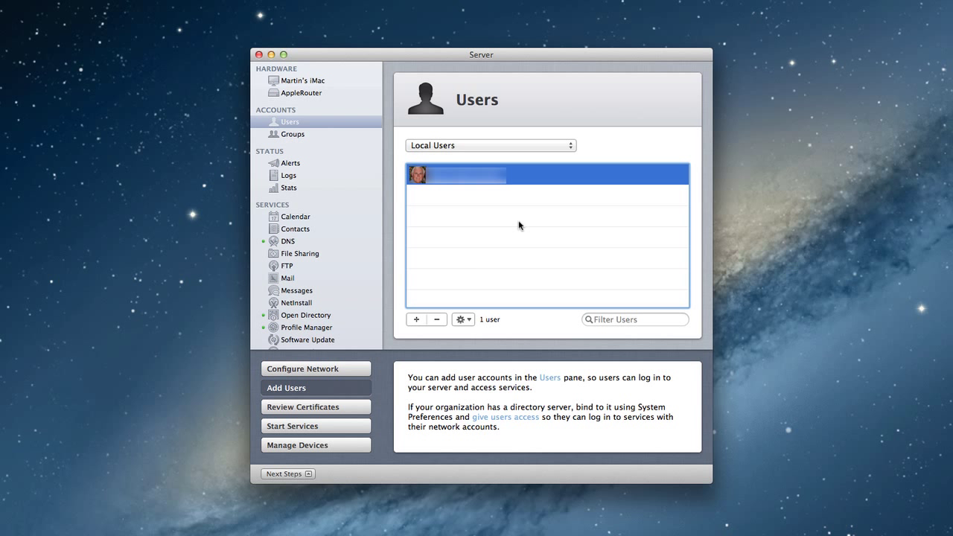
Step: Switch the user list from local users to Local Network Users
{"action": "left_click", "coordinate": [571, 148]}
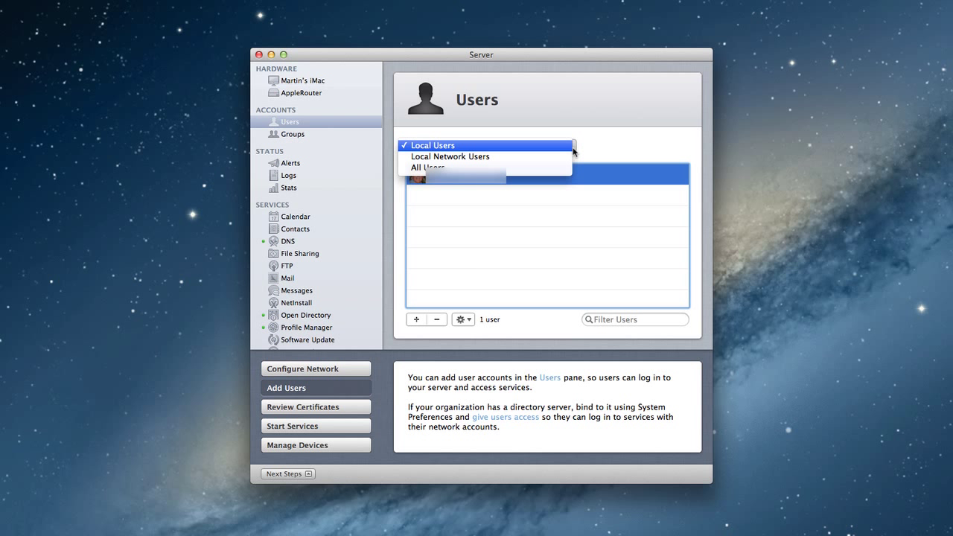
{"action": "left_click", "coordinate": [536, 146]}
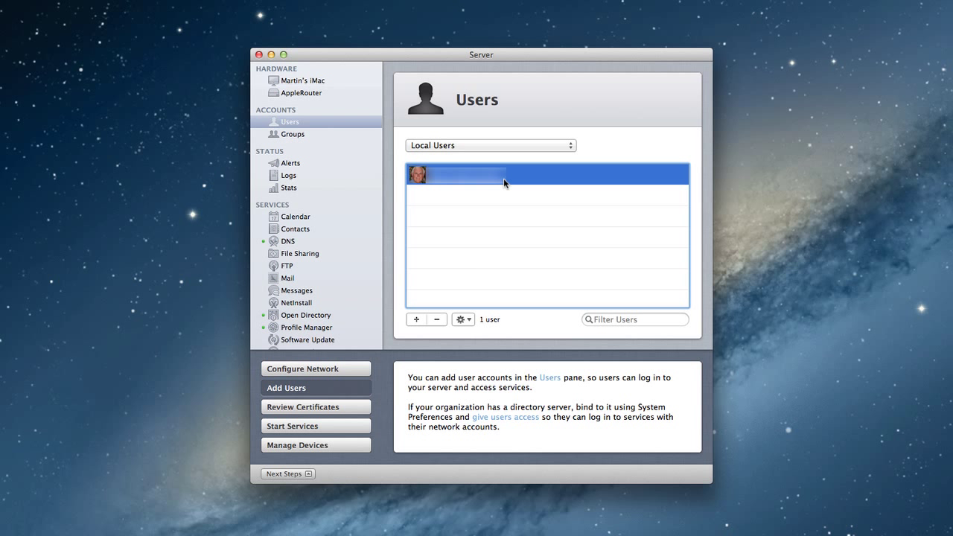
{"action": "left_click", "coordinate": [570, 146]}
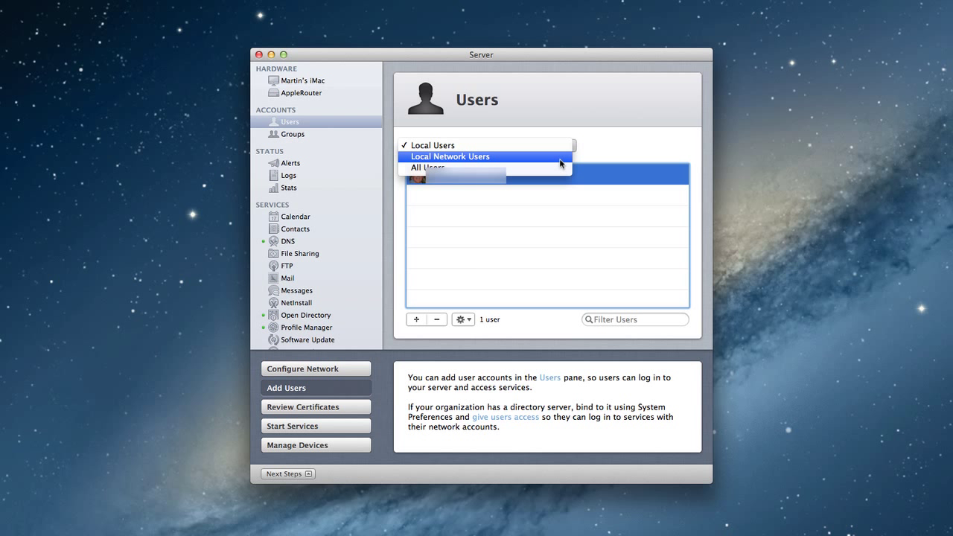
{"action": "left_click", "coordinate": [559, 158]}
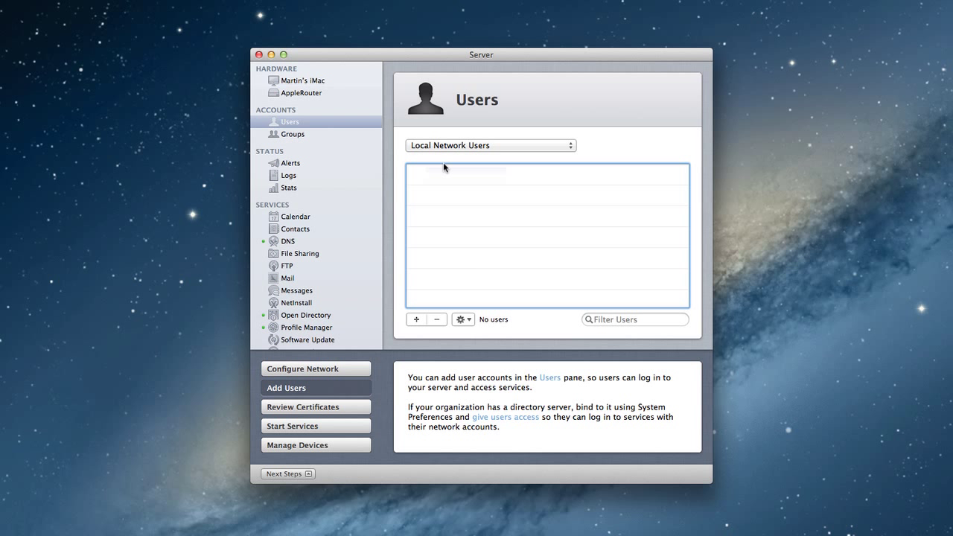
Step: Start a new local network user and enter the person's full name, account name and email address
{"action": "left_click", "coordinate": [416, 319]}
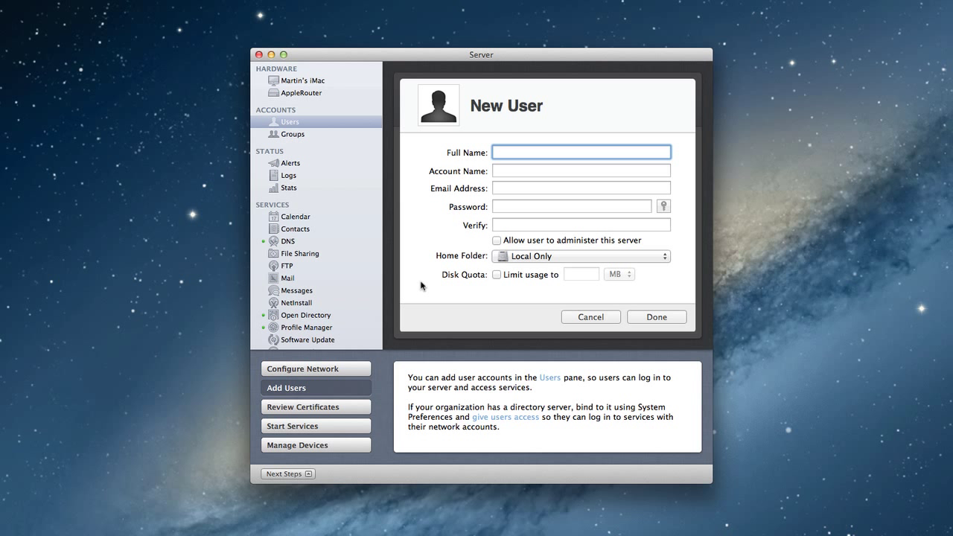
{"action": "type", "text": "John"}
{"action": "key", "text": "Tab"}
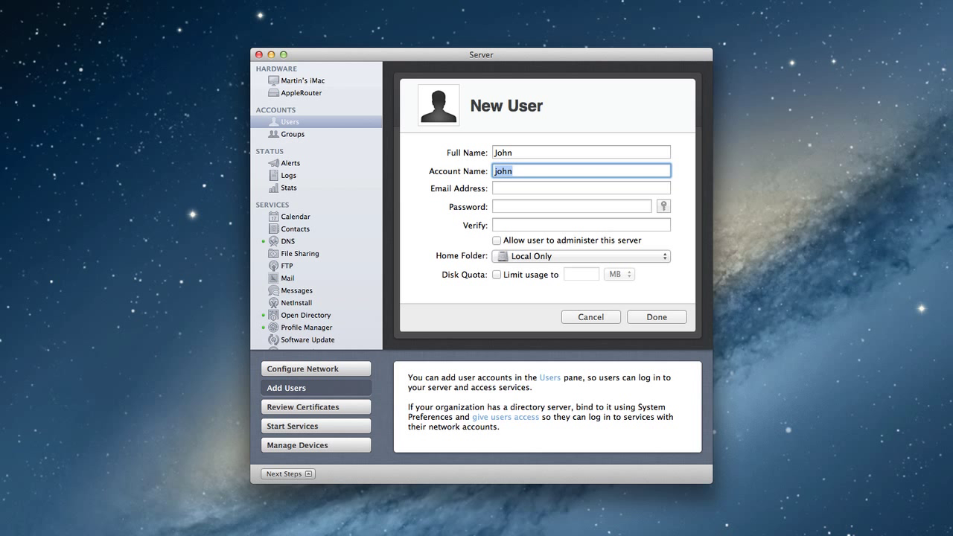
{"action": "left_click", "coordinate": [527, 151]}
{"action": "type", "text": "Doe"}
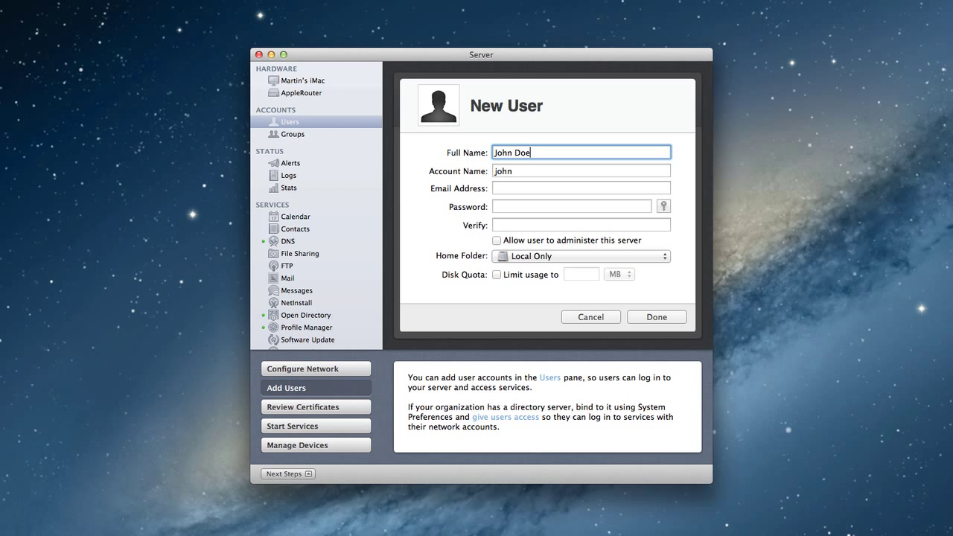
{"action": "key", "text": "Tab"}
{"action": "key", "text": "BackSpace"}
{"action": "type", "text": "johnd"}
{"action": "key", "text": "Tab"}
{"action": "type", "text": "john@server.com"}
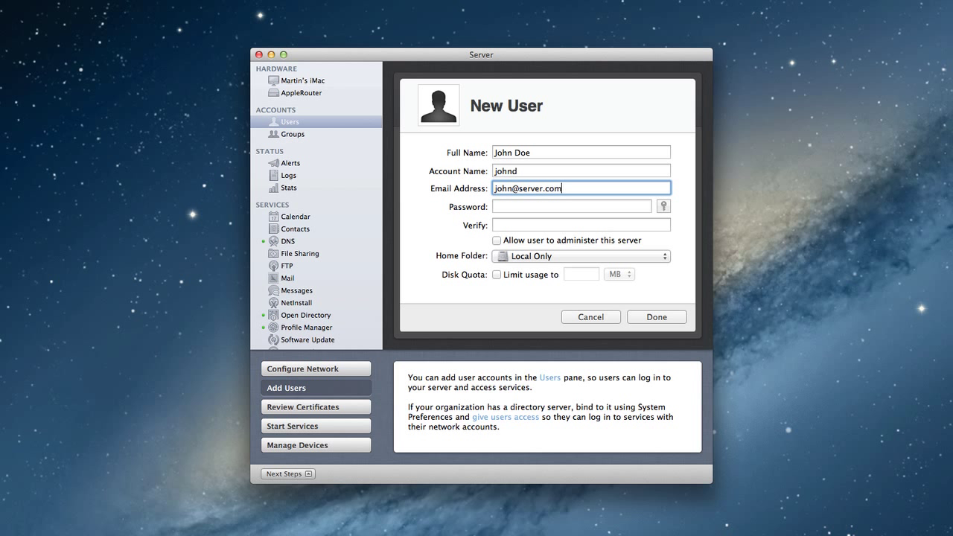
Step: Enter the new user's account password and repeat it for verification
{"action": "key", "text": "Tab"}
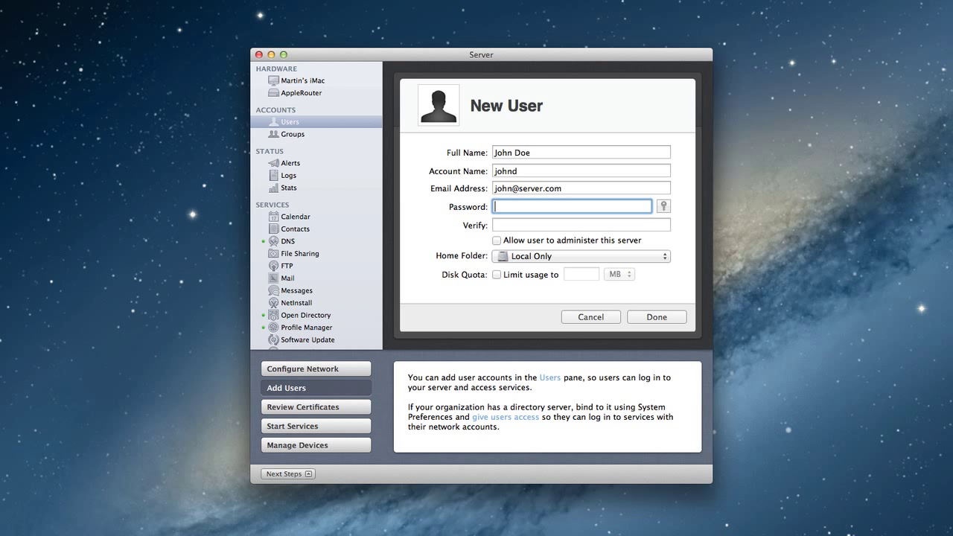
{"action": "type", "text": "••••"}
{"action": "key", "text": "Tab"}
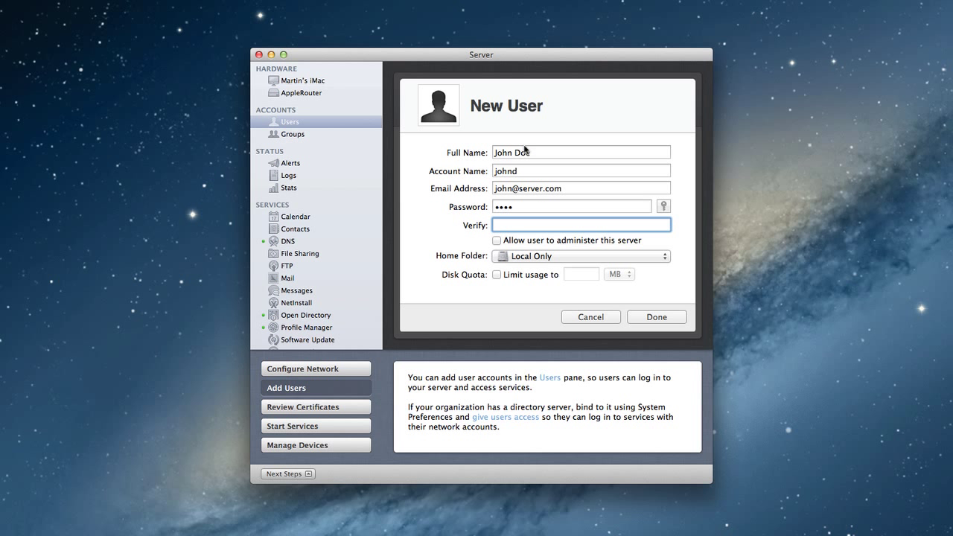
{"action": "type", "text": "••••"}
Step: Limit the new user's disk usage to 5 GB, with a Local Only home folder, and create the account
{"action": "left_click", "coordinate": [665, 261]}
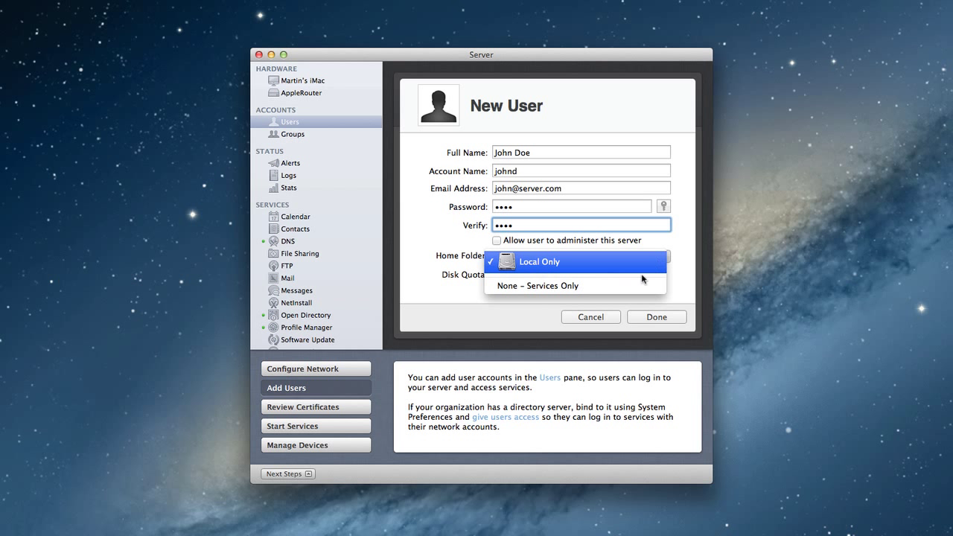
{"action": "left_click", "coordinate": [690, 266]}
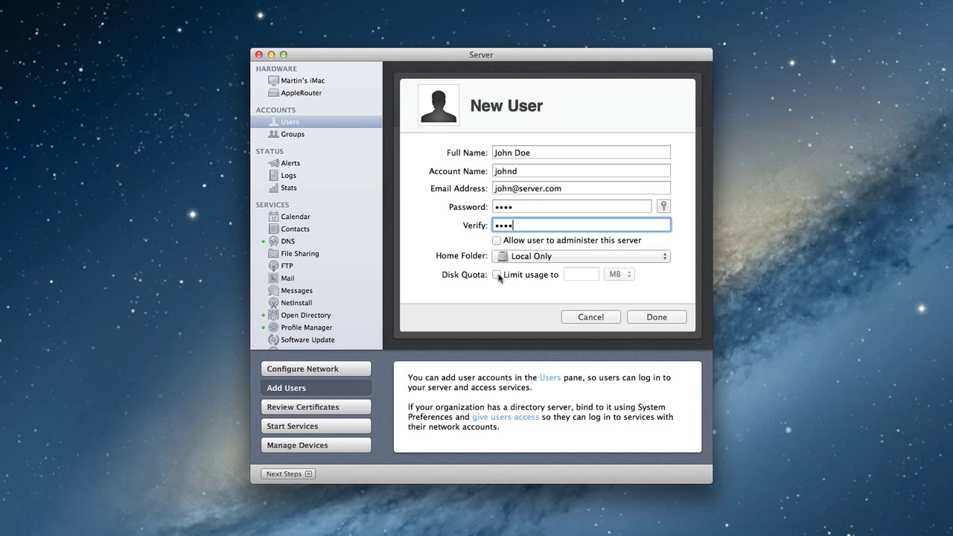
{"action": "left_click", "coordinate": [497, 274]}
{"action": "left_click", "coordinate": [630, 275]}
{"action": "left_click", "coordinate": [585, 278]}
{"action": "left_click_drag", "start_coordinate": [583, 273], "coordinate": [551, 272]}
{"action": "type", "text": "5"}
{"action": "left_click", "coordinate": [624, 275]}
{"action": "left_click", "coordinate": [615, 285]}
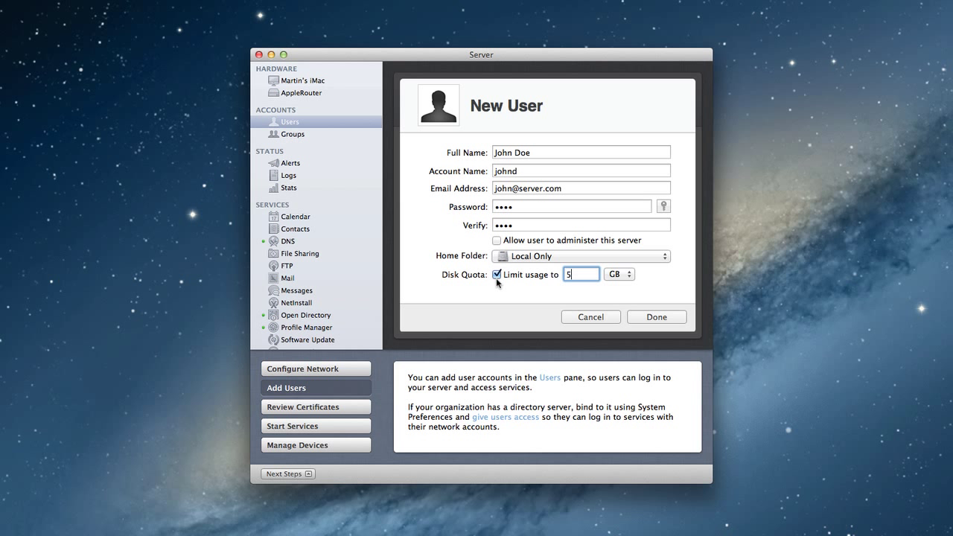
{"action": "left_click", "coordinate": [647, 318]}
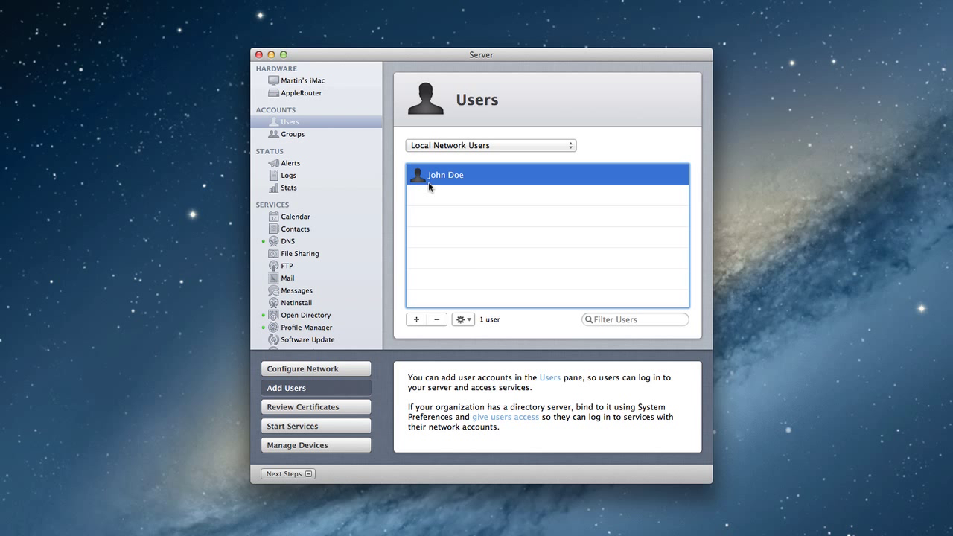
Step: Check the Local Users and Local Network Users lists, and show All Users together
{"action": "left_click", "coordinate": [463, 320]}
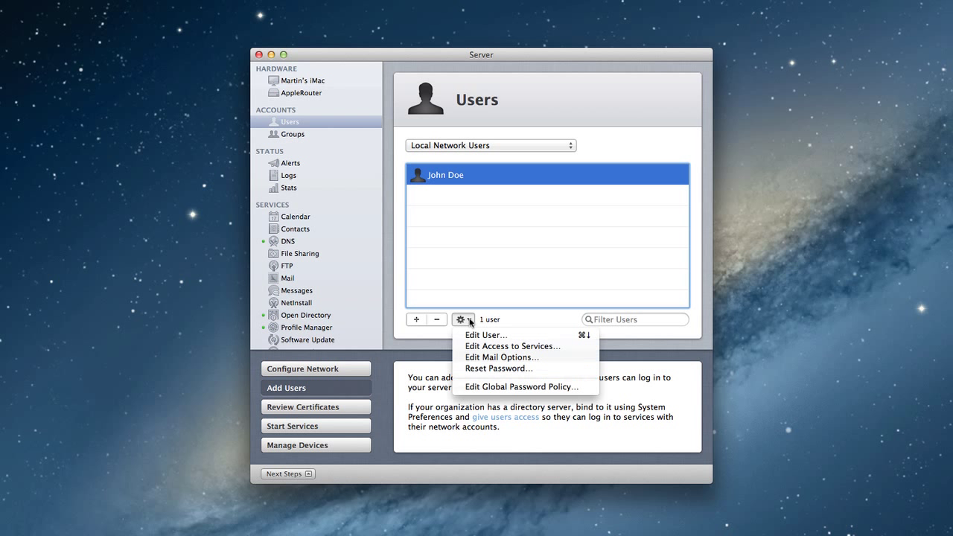
{"action": "left_click", "coordinate": [492, 272]}
{"action": "left_click", "coordinate": [571, 149]}
{"action": "left_click", "coordinate": [564, 133]}
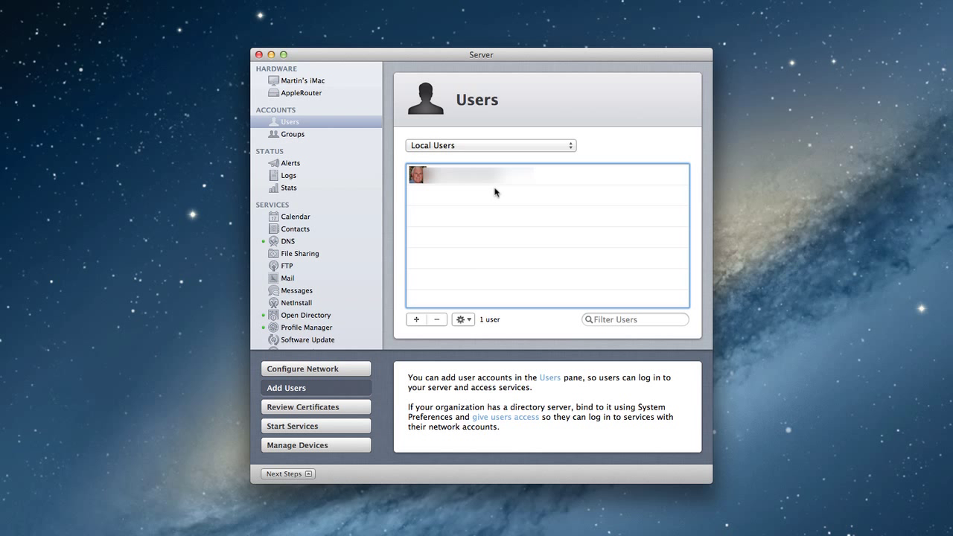
{"action": "left_click", "coordinate": [574, 147]}
{"action": "left_click", "coordinate": [567, 158]}
{"action": "left_click", "coordinate": [571, 146]}
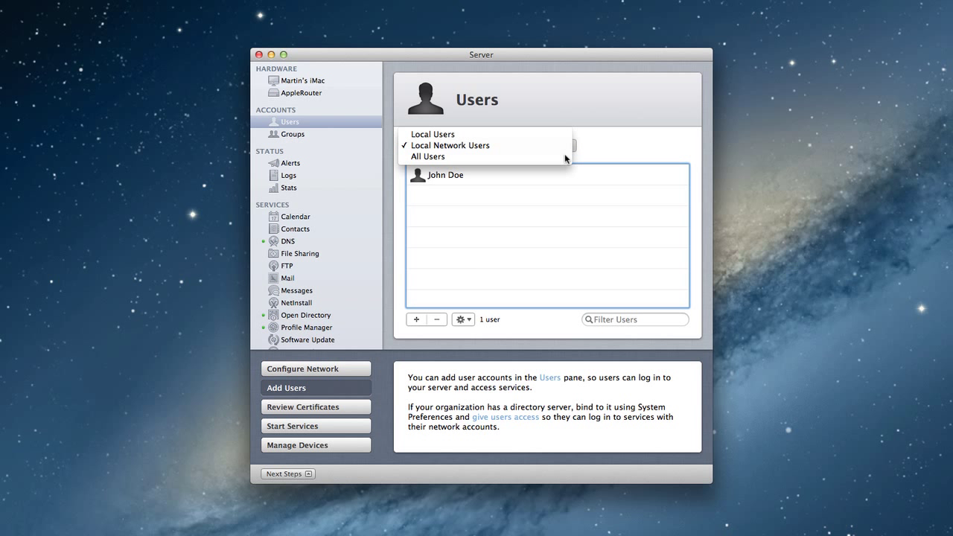
{"action": "left_click", "coordinate": [564, 155]}
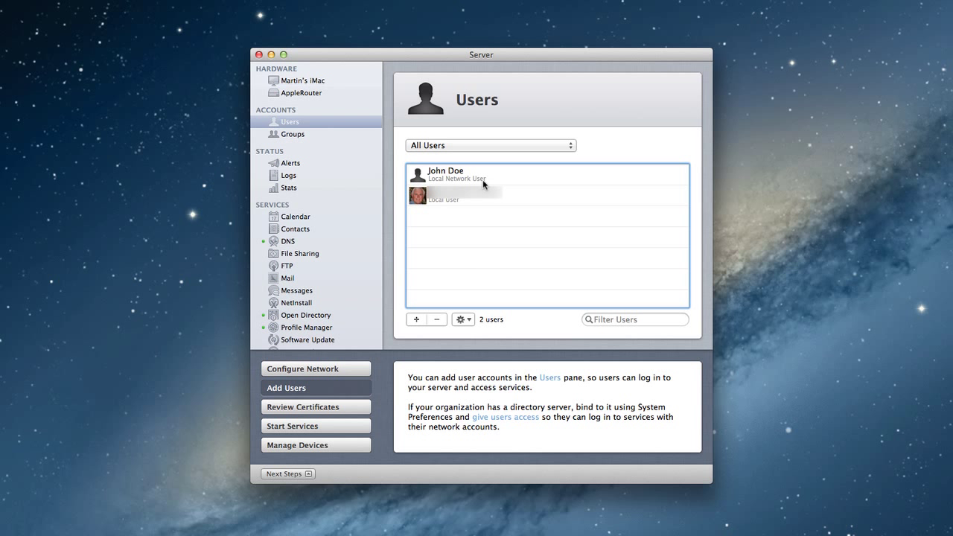
Step: Review which services the new network user can access, trying the FTP permission, and discard any changes
{"action": "left_click", "coordinate": [455, 179]}
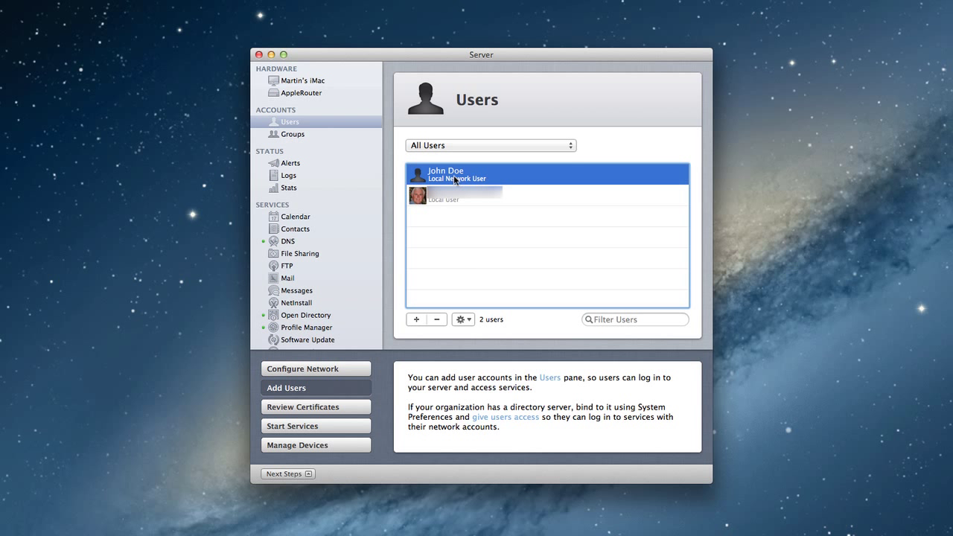
{"action": "left_click", "coordinate": [463, 320]}
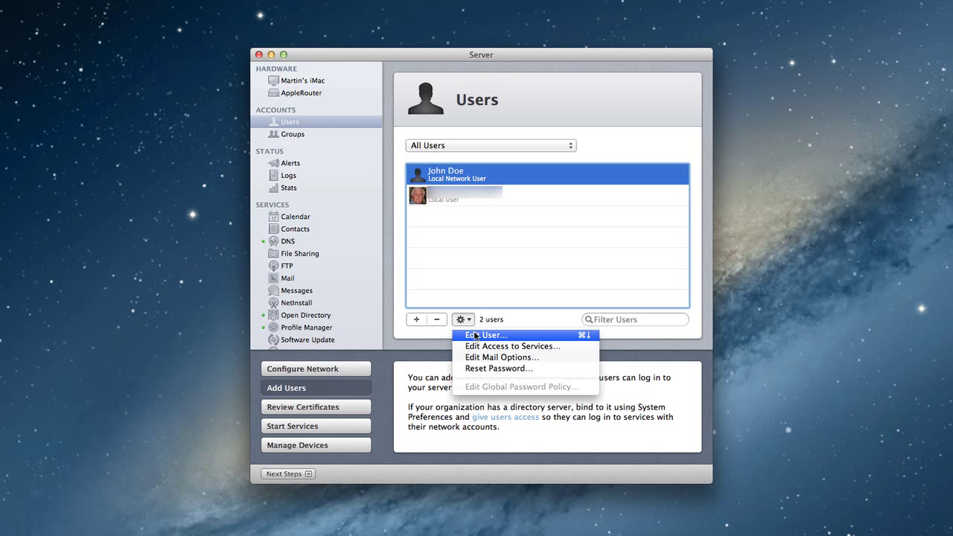
{"action": "left_click", "coordinate": [480, 345]}
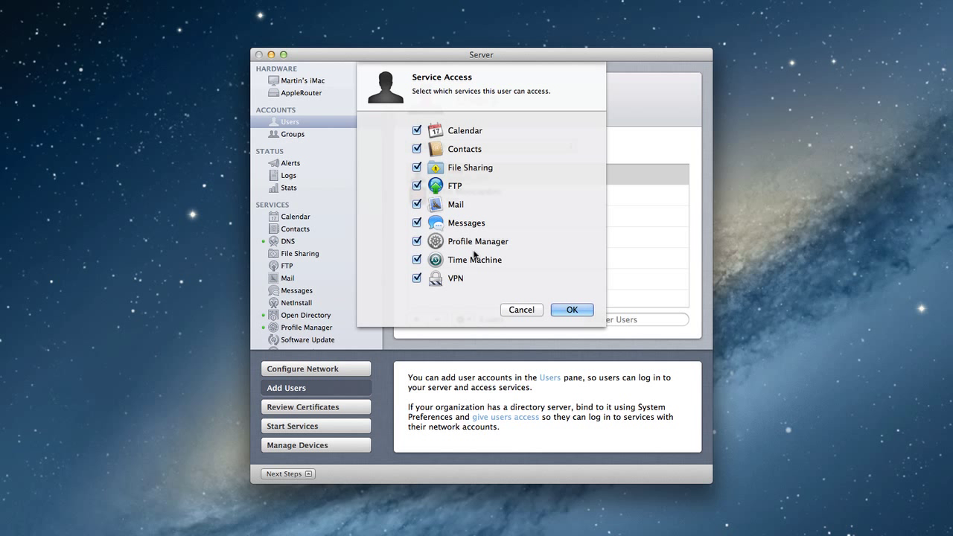
{"action": "left_click", "coordinate": [417, 185]}
{"action": "left_click", "coordinate": [418, 186]}
{"action": "left_click", "coordinate": [523, 309]}
Step: Review the network user's mail storage and mail limit options without changing them
{"action": "left_click", "coordinate": [472, 320]}
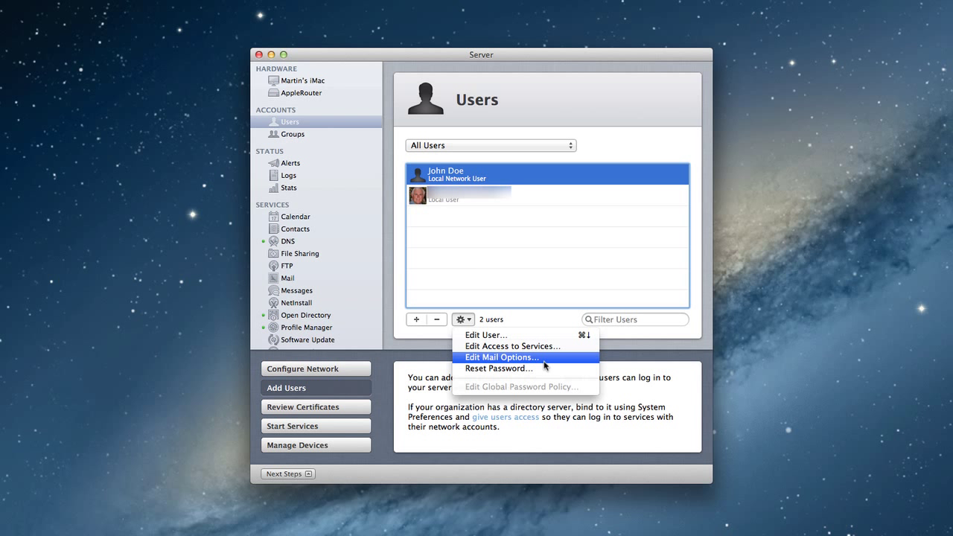
{"action": "left_click", "coordinate": [500, 357]}
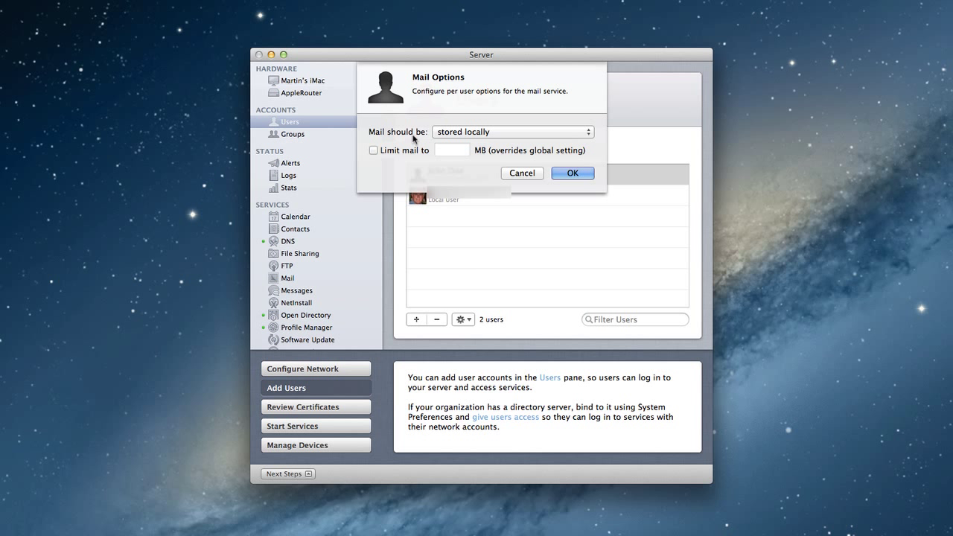
{"action": "left_click", "coordinate": [588, 134]}
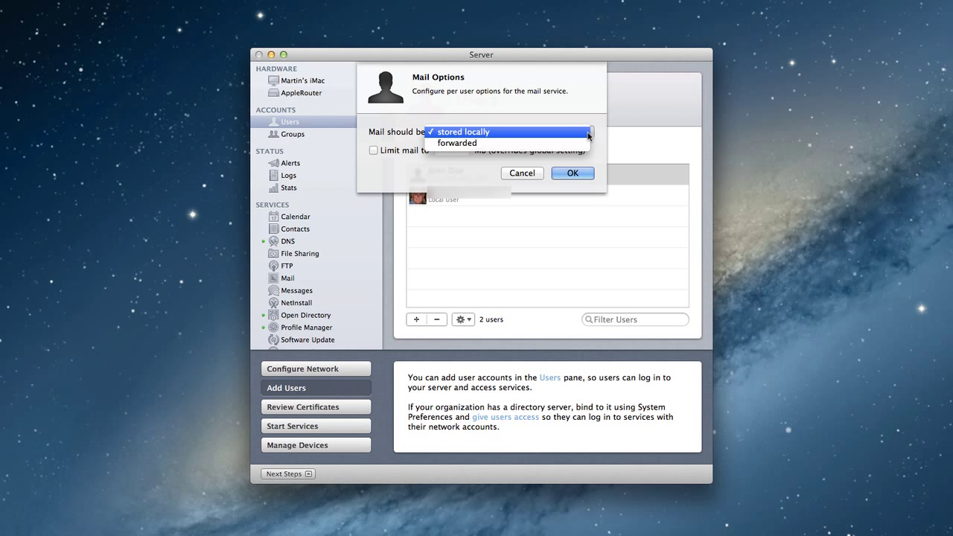
{"action": "left_click", "coordinate": [589, 111]}
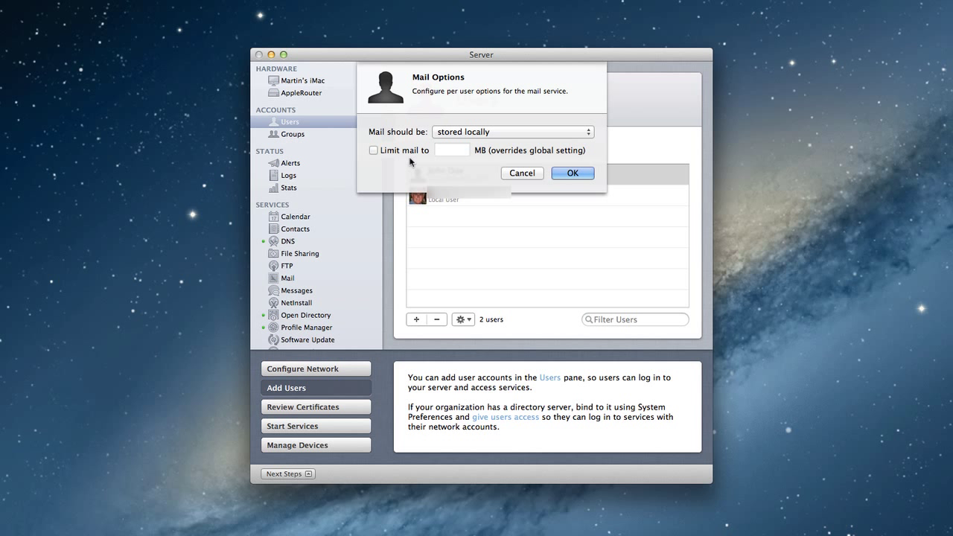
{"action": "left_click", "coordinate": [530, 174]}
Step: View the password reset options for the network user and leave without changing the password
{"action": "left_click", "coordinate": [472, 320]}
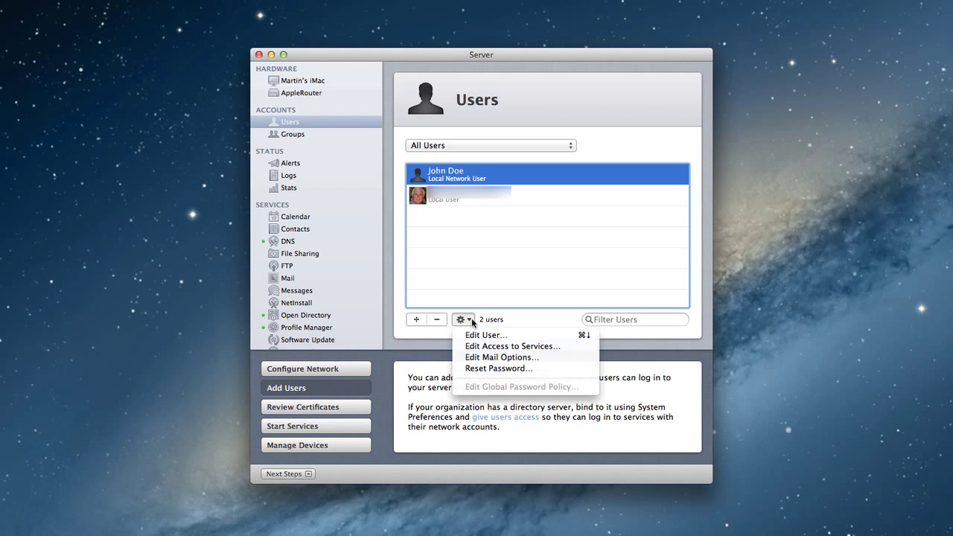
{"action": "left_click", "coordinate": [488, 369]}
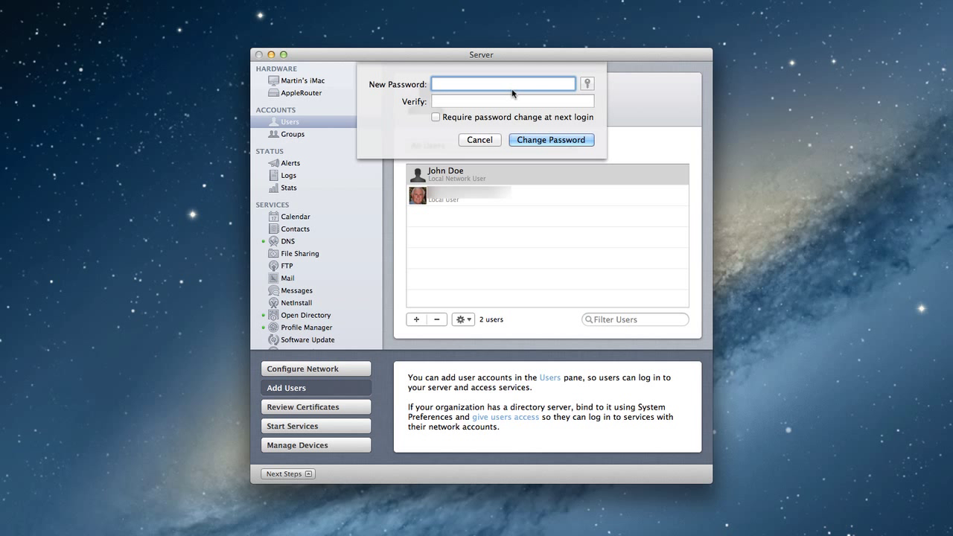
{"action": "left_click", "coordinate": [487, 141]}
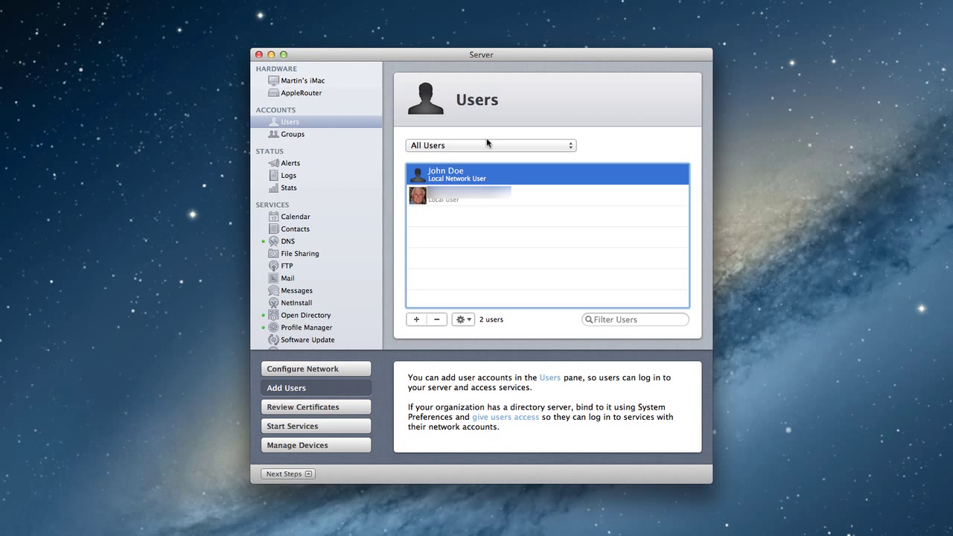
{"action": "left_click", "coordinate": [462, 319]}
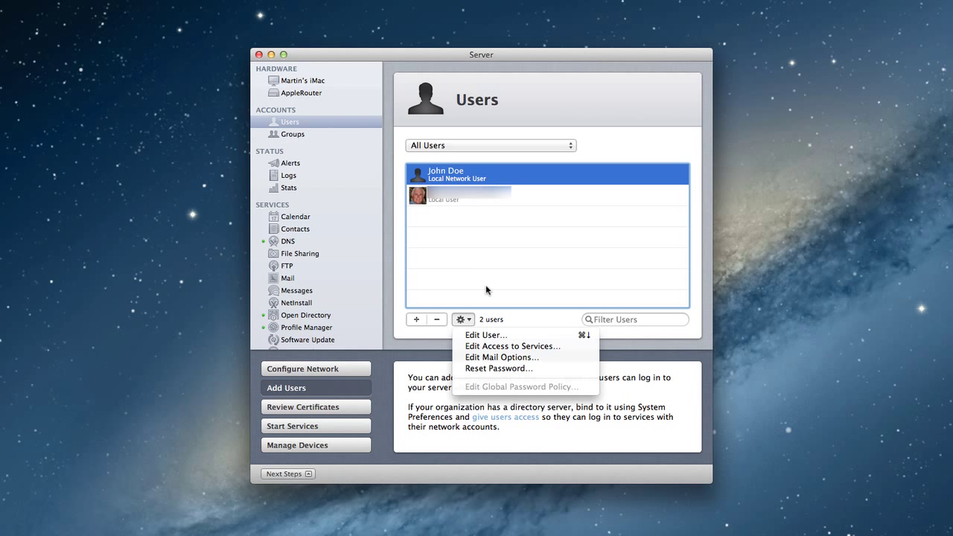
{"action": "left_click", "coordinate": [486, 287]}
{"action": "left_click", "coordinate": [467, 197]}
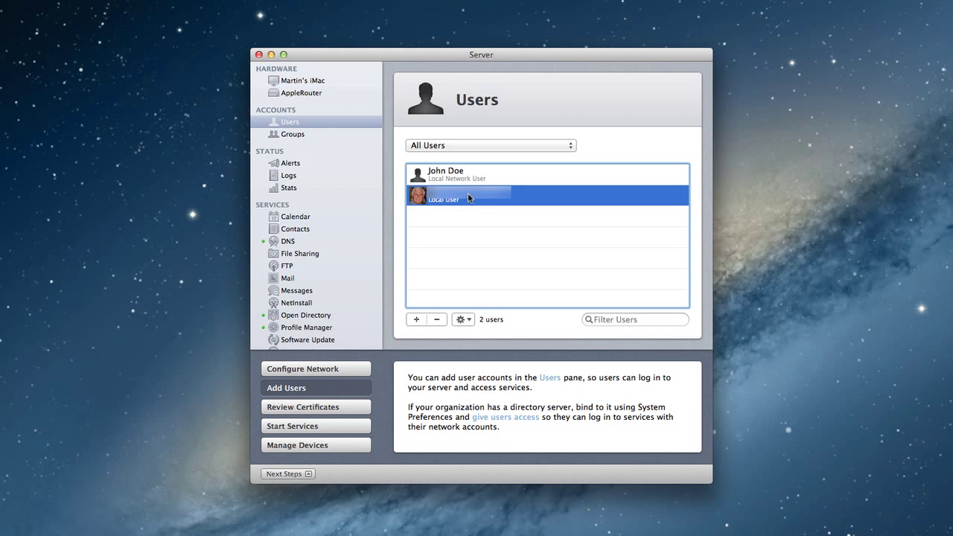
{"action": "left_click", "coordinate": [472, 319]}
{"action": "left_click", "coordinate": [489, 283]}
Step: Check the Local Groups and Local Network Groups lists, and show All Groups together
{"action": "left_click", "coordinate": [293, 135]}
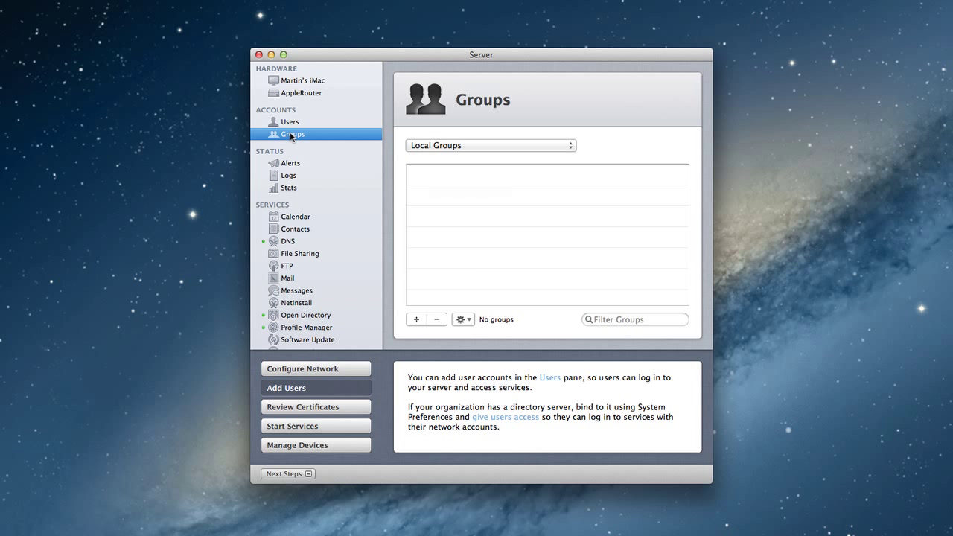
{"action": "left_click", "coordinate": [570, 146]}
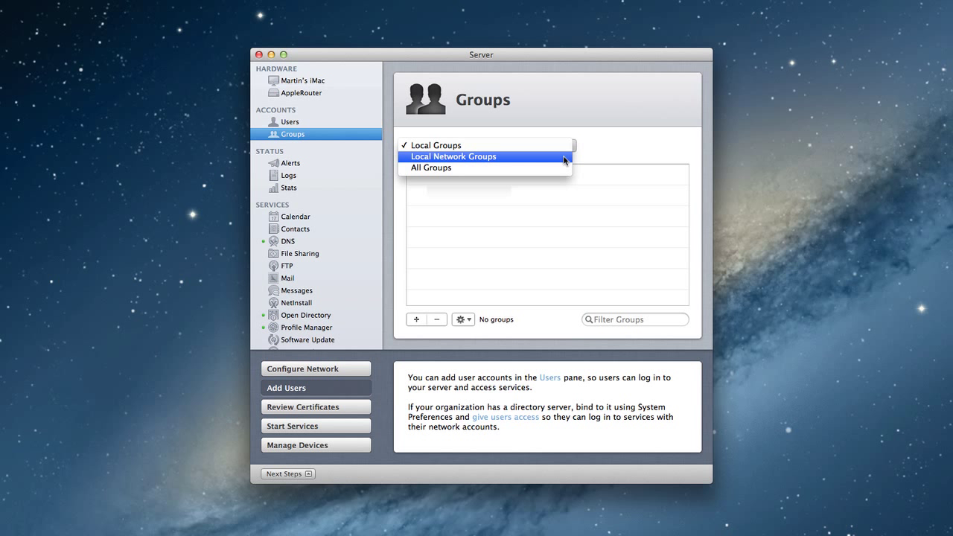
{"action": "left_click", "coordinate": [565, 157]}
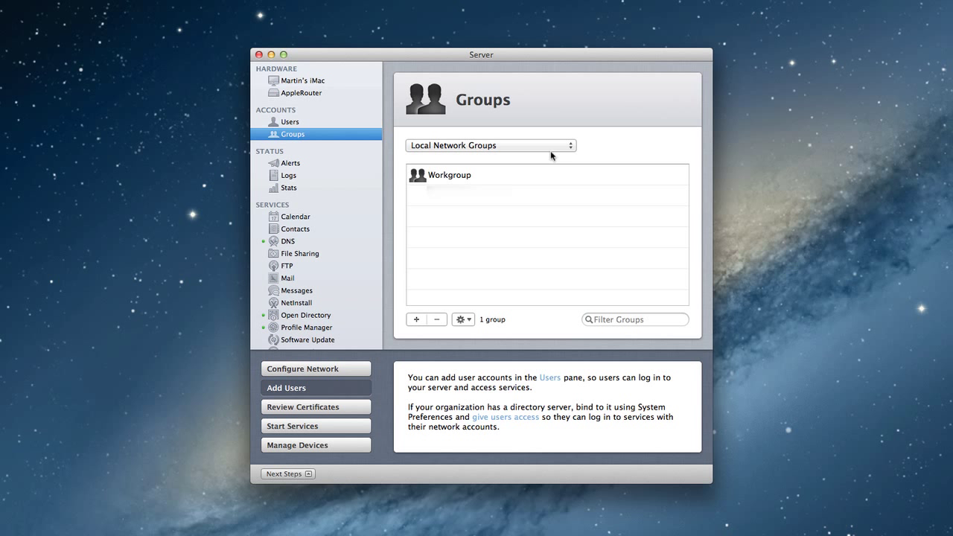
{"action": "left_click", "coordinate": [570, 149]}
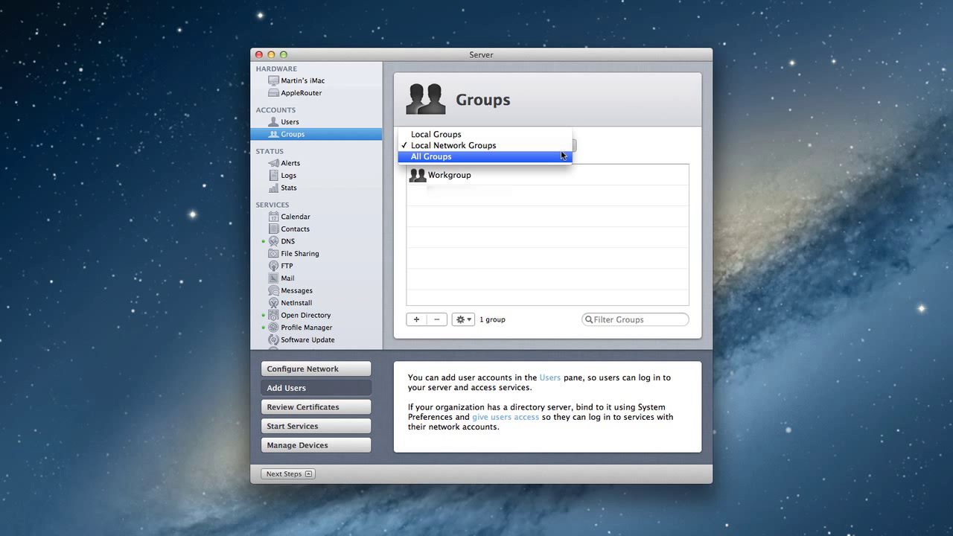
{"action": "left_click", "coordinate": [562, 154]}
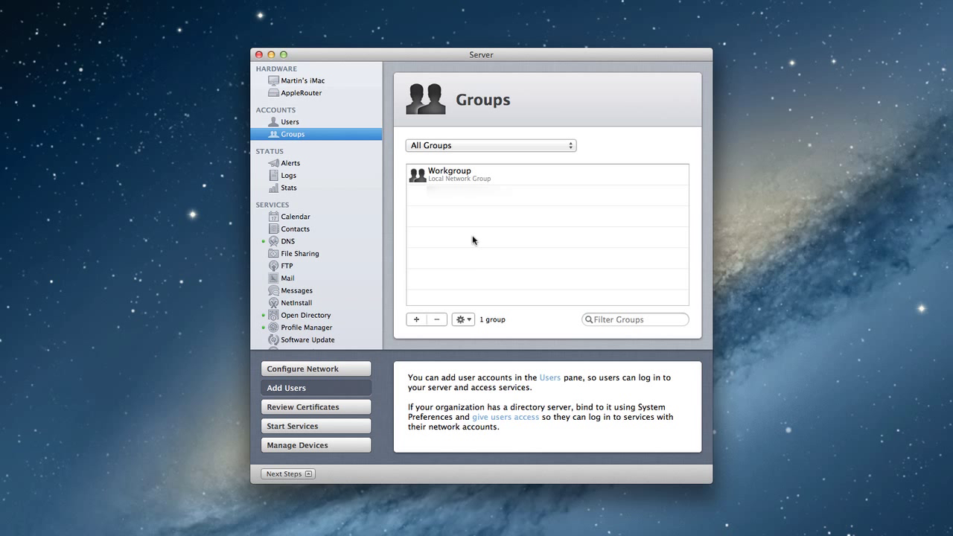
Step: Create a new group with the full name Kids Group
{"action": "left_click", "coordinate": [417, 319]}
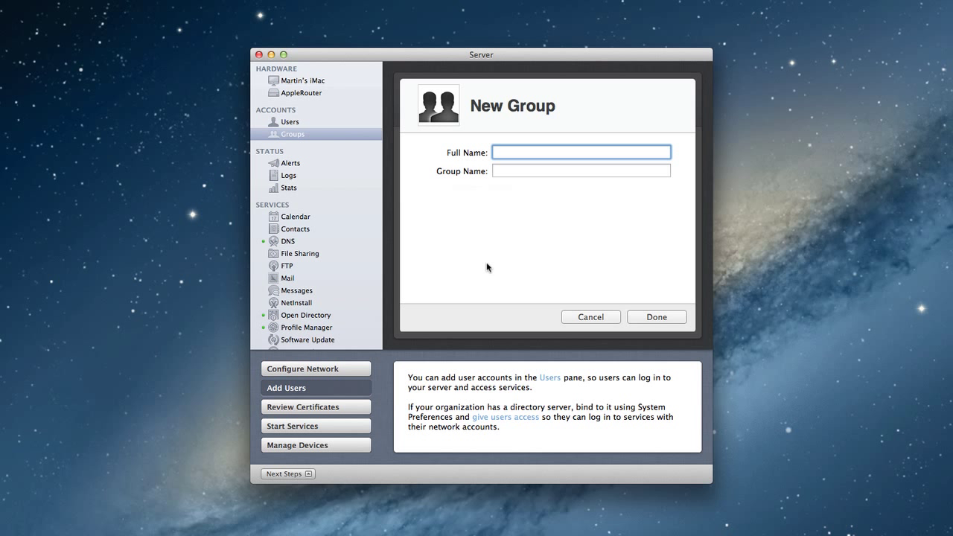
{"action": "type", "text": "Kids Grou"}
{"action": "type", "text": "p"}
{"action": "key", "text": "Tab"}
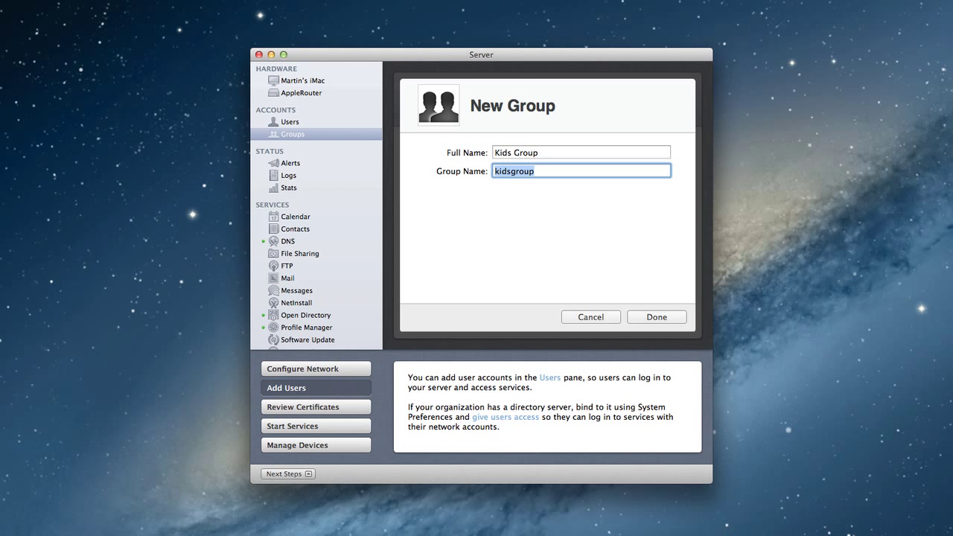
{"action": "left_click", "coordinate": [644, 318]}
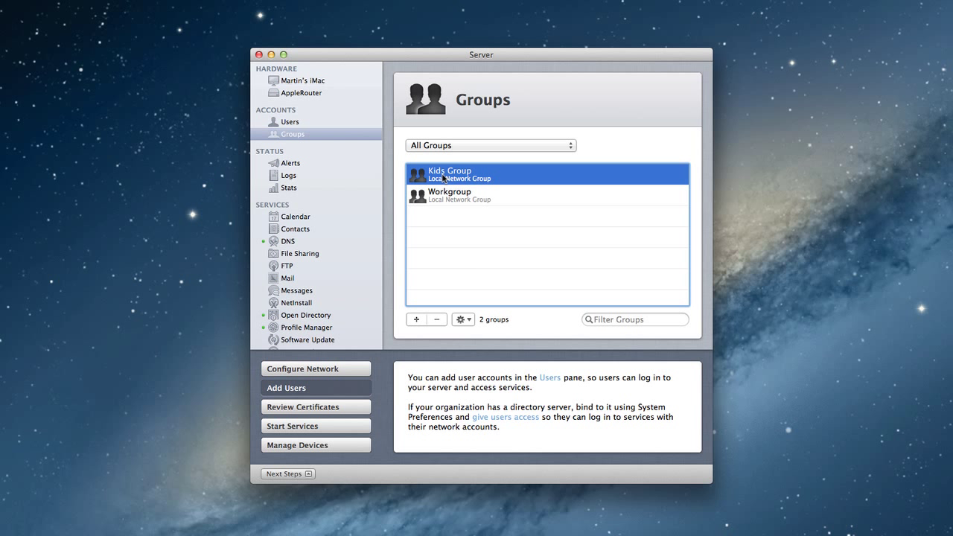
Step: Edit Kids Group and give it a shared folder
{"action": "left_click", "coordinate": [445, 179]}
{"action": "left_click", "coordinate": [462, 320]}
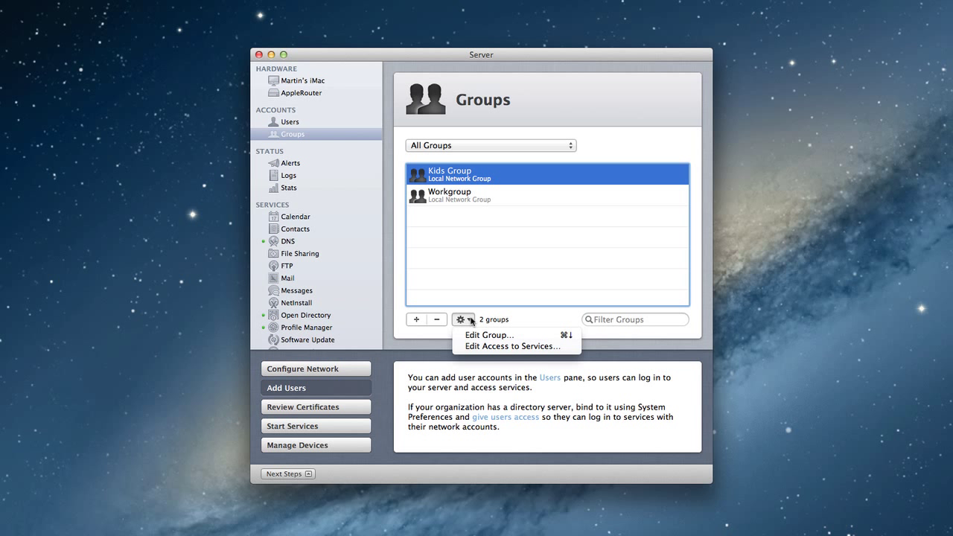
{"action": "left_click", "coordinate": [484, 336]}
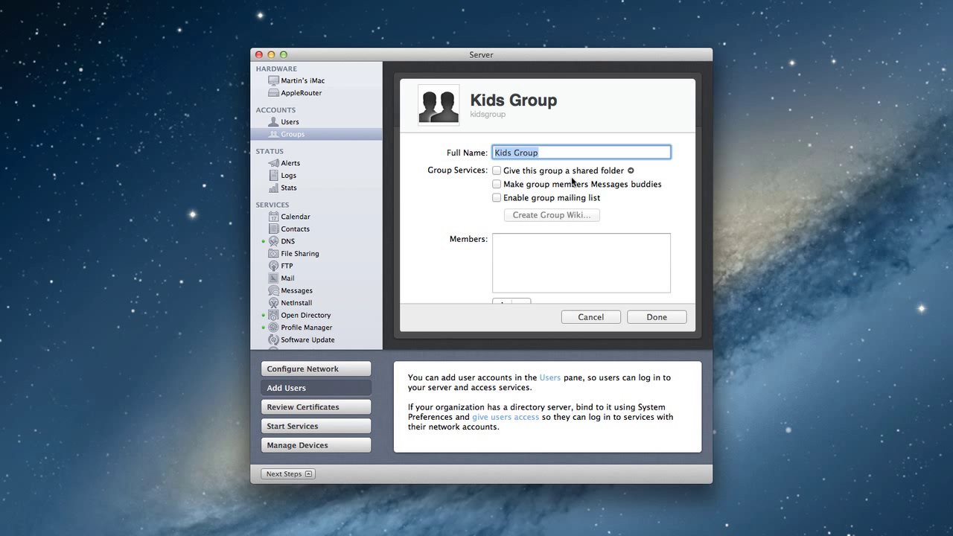
{"action": "left_click", "coordinate": [496, 171]}
Step: Inspect the shared folder location in Finder, looking through the Groups folder on Macintosh HD, and close the Finder window
{"action": "left_click", "coordinate": [631, 170]}
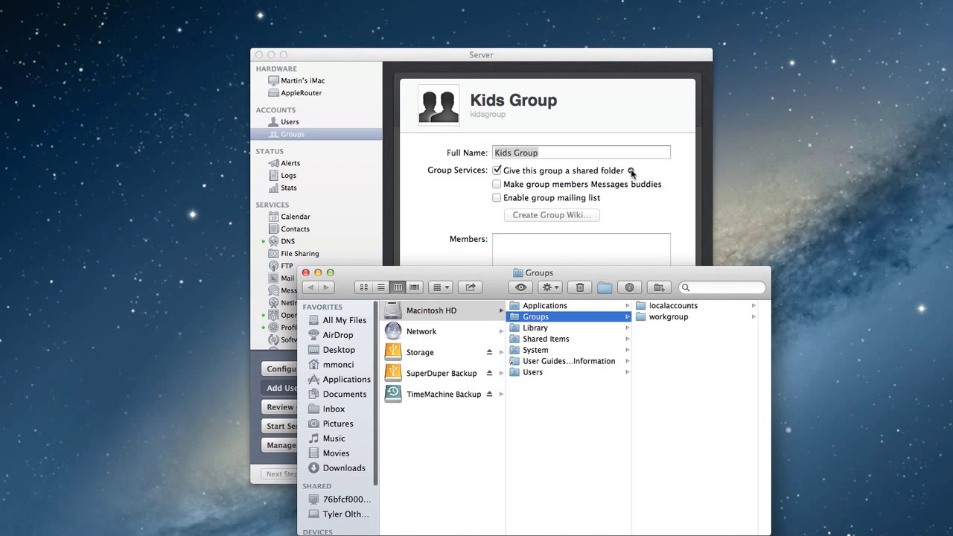
{"action": "left_click", "coordinate": [676, 306]}
{"action": "left_click", "coordinate": [556, 317]}
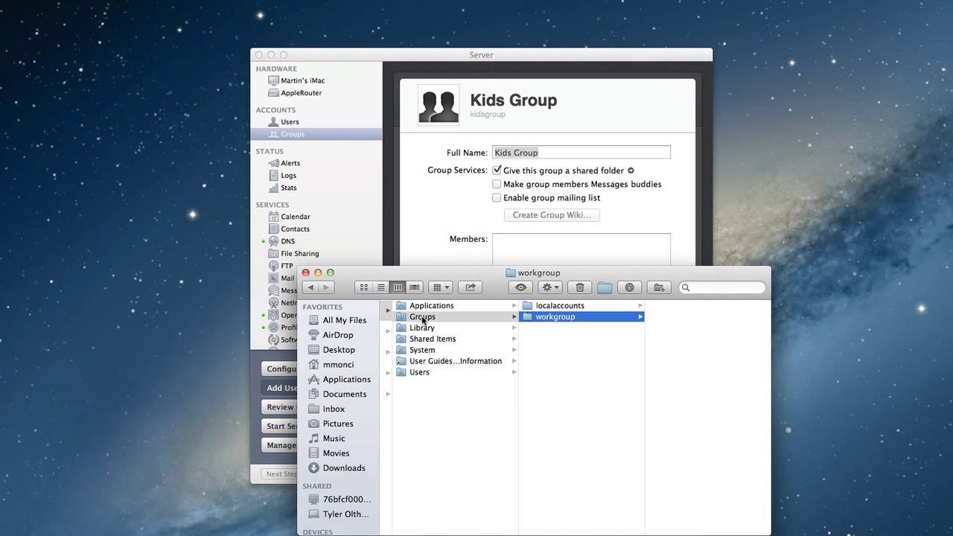
{"action": "left_click", "coordinate": [305, 273]}
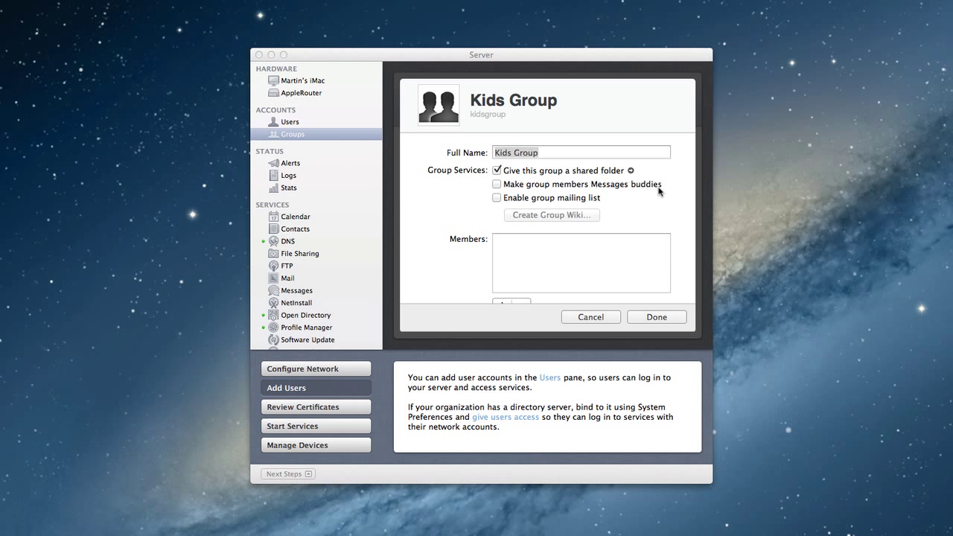
Step: Make Kids Group members Messages buddies, add the local network user as a member, and save the group
{"action": "left_click", "coordinate": [496, 184]}
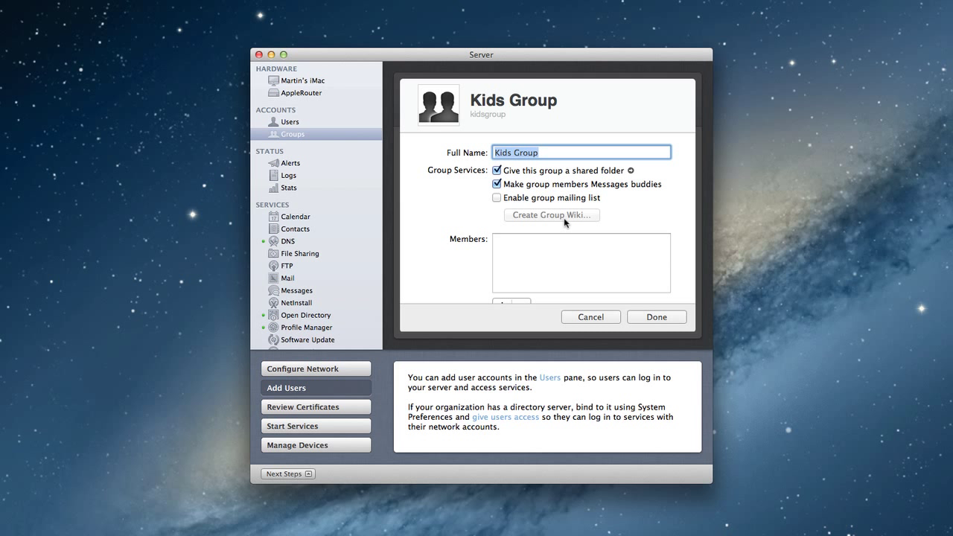
{"action": "scroll", "coordinate": [565, 221], "scroll_direction": "down", "scroll_amount": 1}
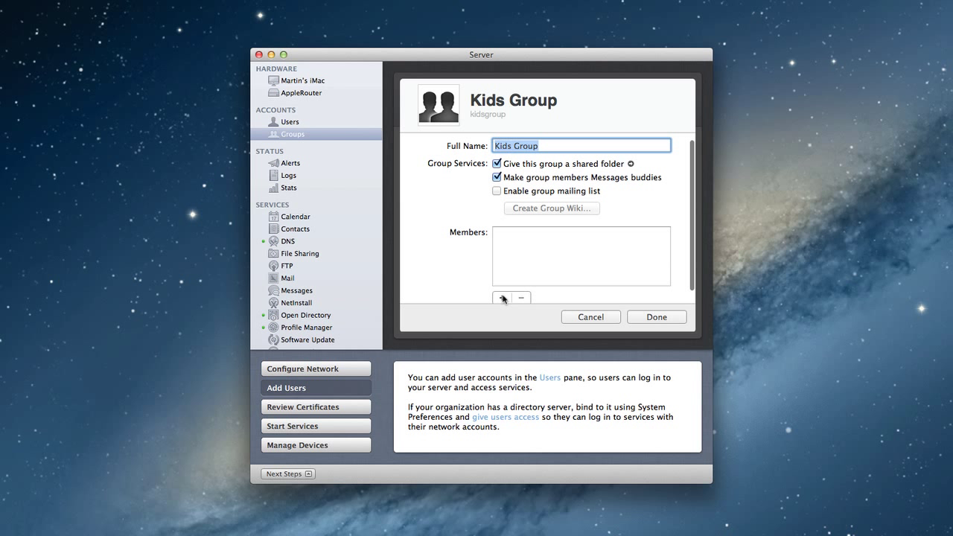
{"action": "left_click", "coordinate": [502, 297]}
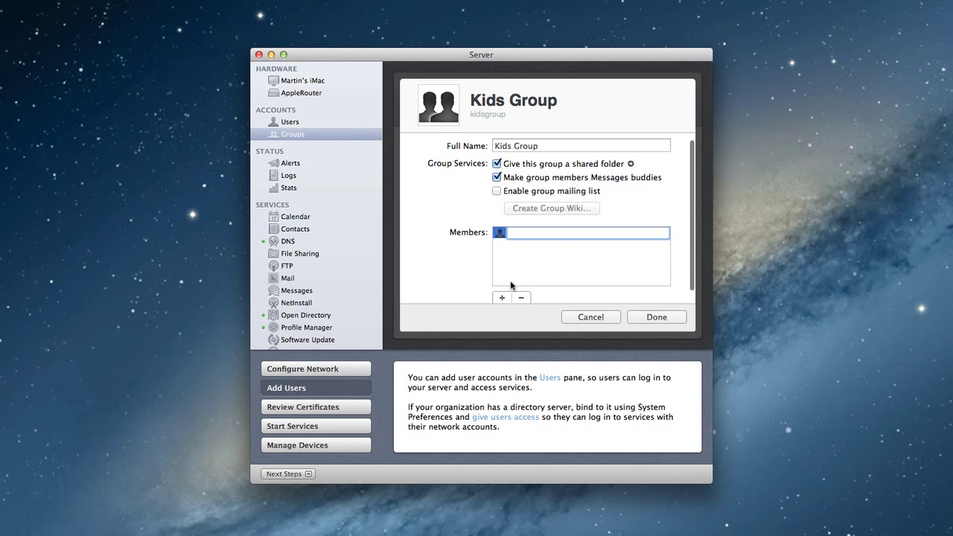
{"action": "type", "text": "Joh"}
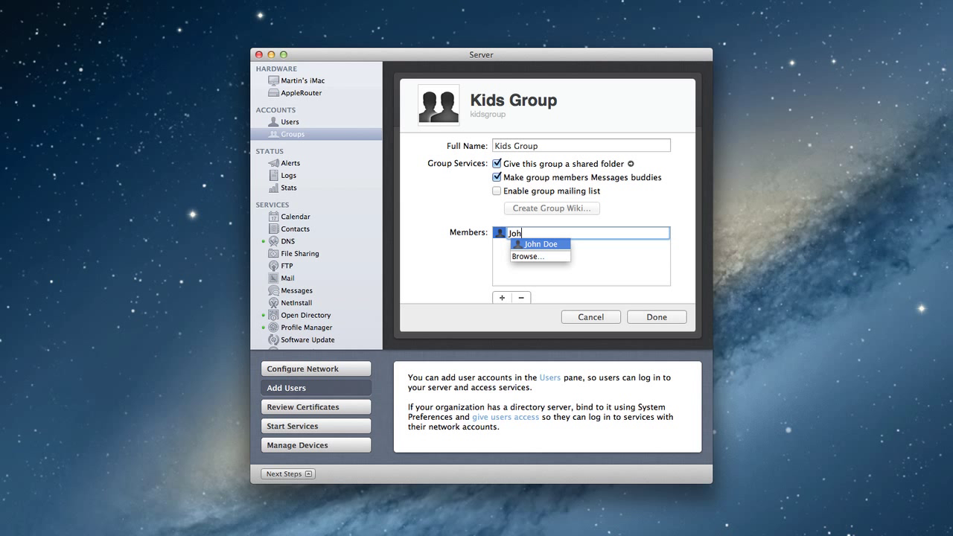
{"action": "left_click", "coordinate": [541, 247]}
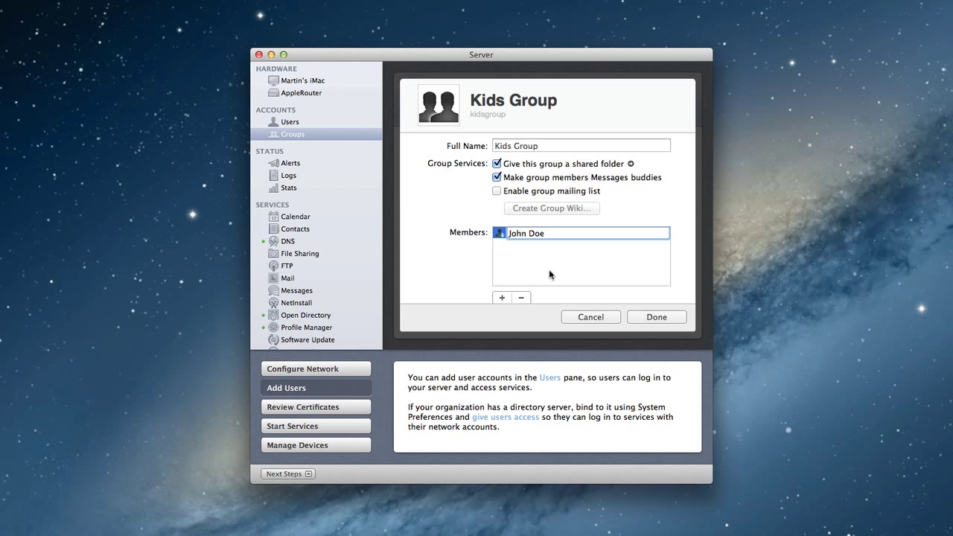
{"action": "left_click", "coordinate": [656, 317]}
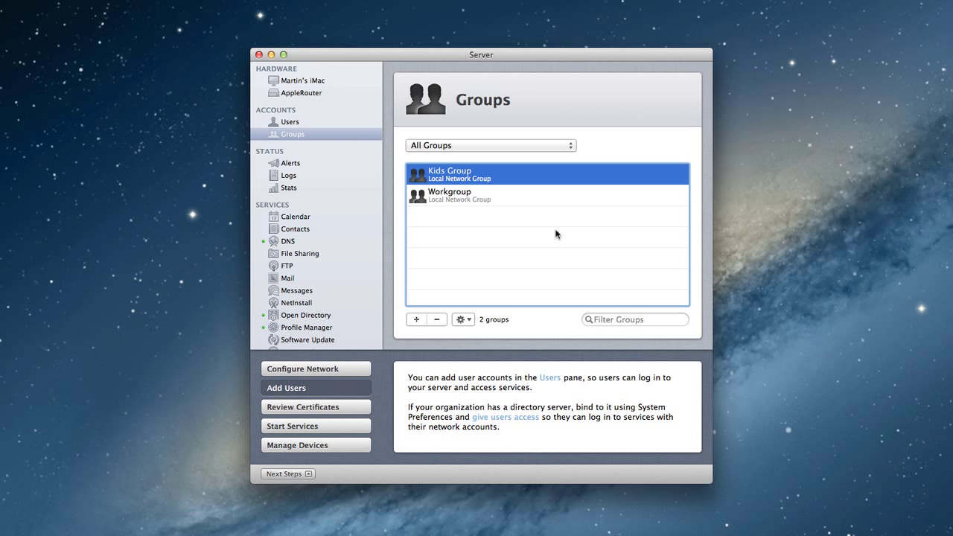
Step: Review which services Kids Group can access and leave without changing them
{"action": "left_click", "coordinate": [471, 318]}
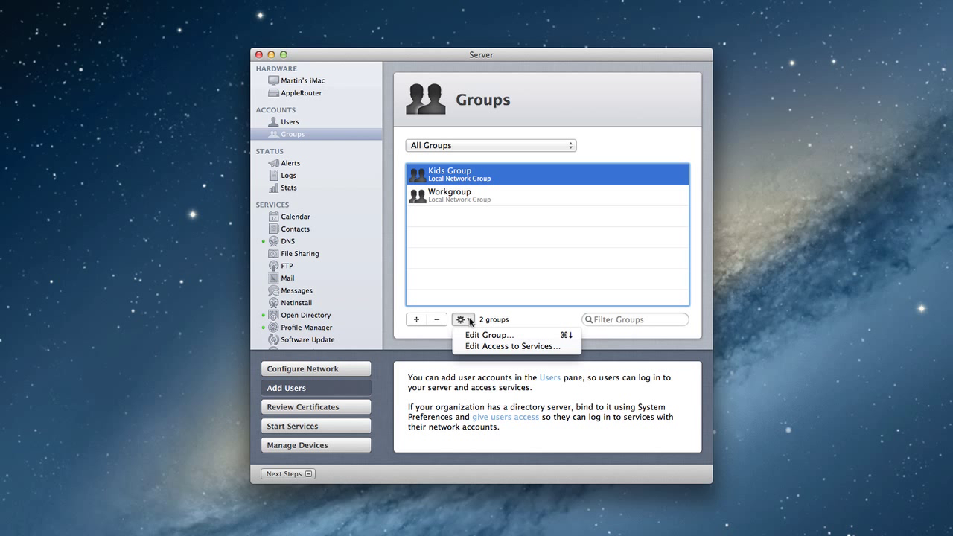
{"action": "left_click", "coordinate": [486, 346]}
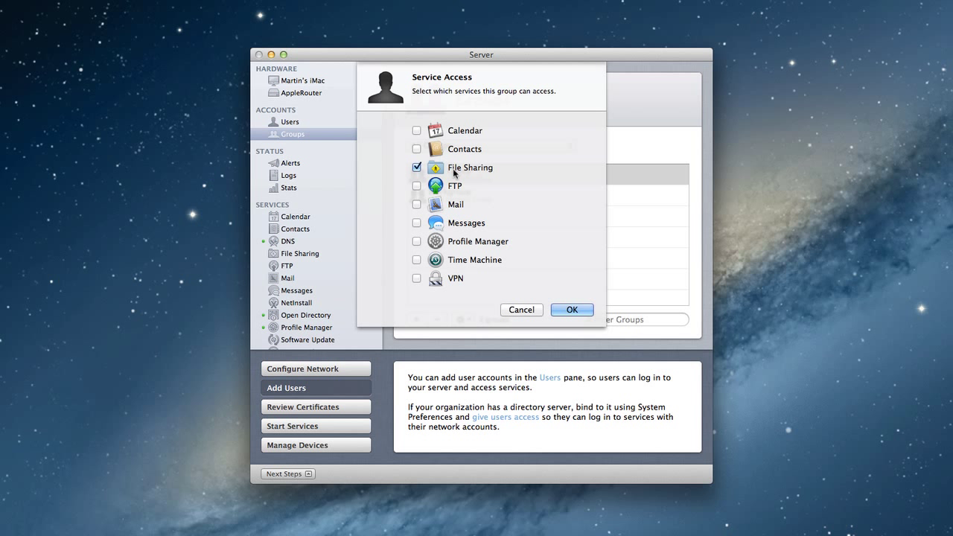
{"action": "left_click", "coordinate": [512, 311]}
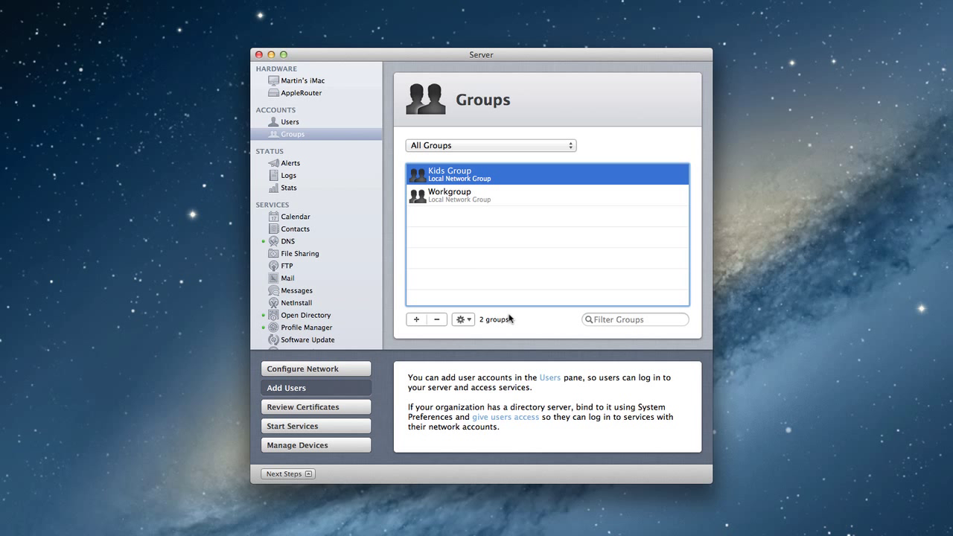
{"action": "left_click", "coordinate": [462, 319]}
{"action": "left_click", "coordinate": [493, 291]}
Step: Review the local network user's account details and group memberships in Users, and leave without changing them
{"action": "left_click", "coordinate": [290, 121]}
{"action": "left_click", "coordinate": [470, 179]}
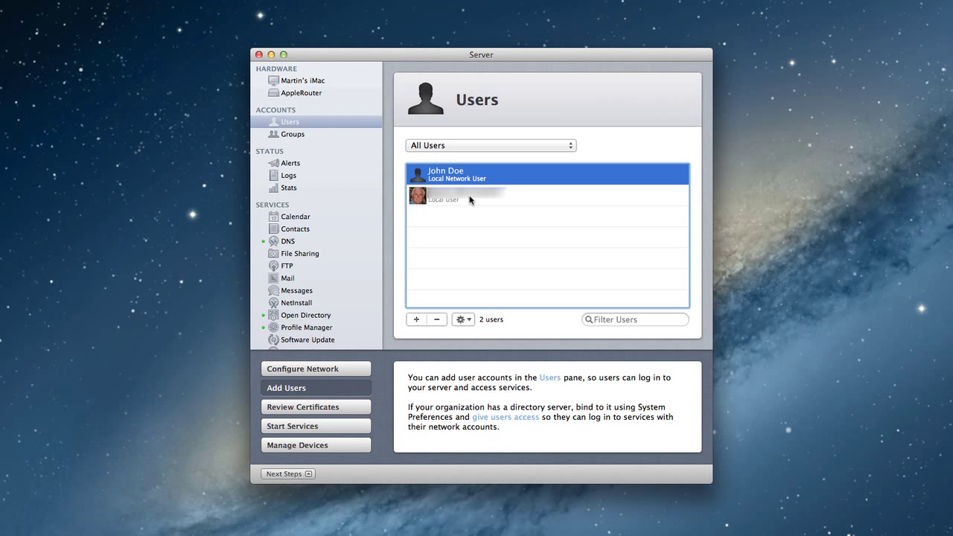
{"action": "left_click", "coordinate": [470, 320]}
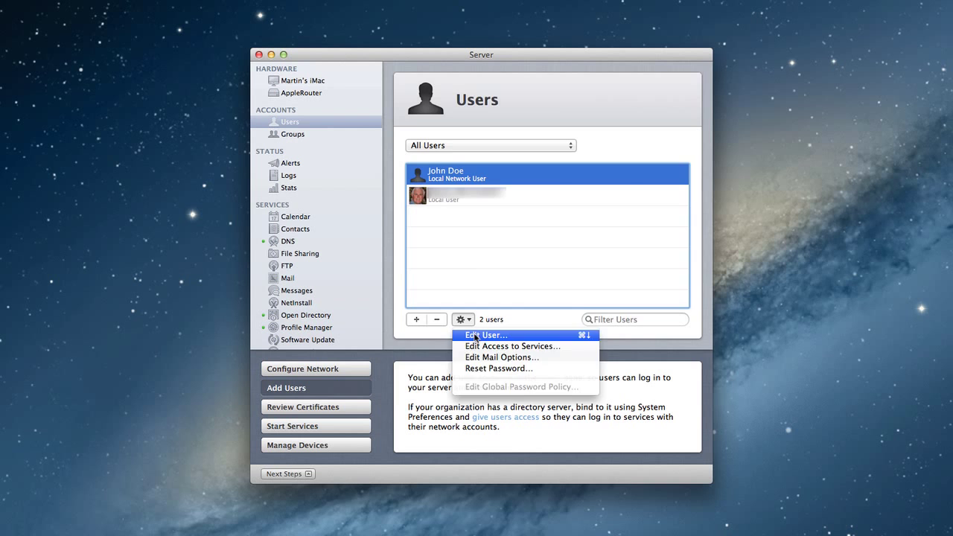
{"action": "left_click", "coordinate": [474, 335]}
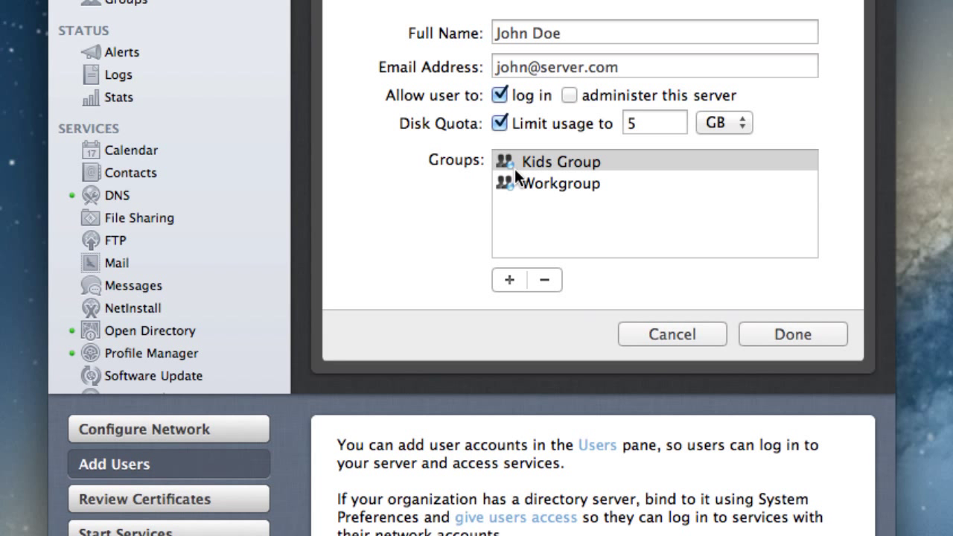
{"action": "left_click", "coordinate": [692, 332]}
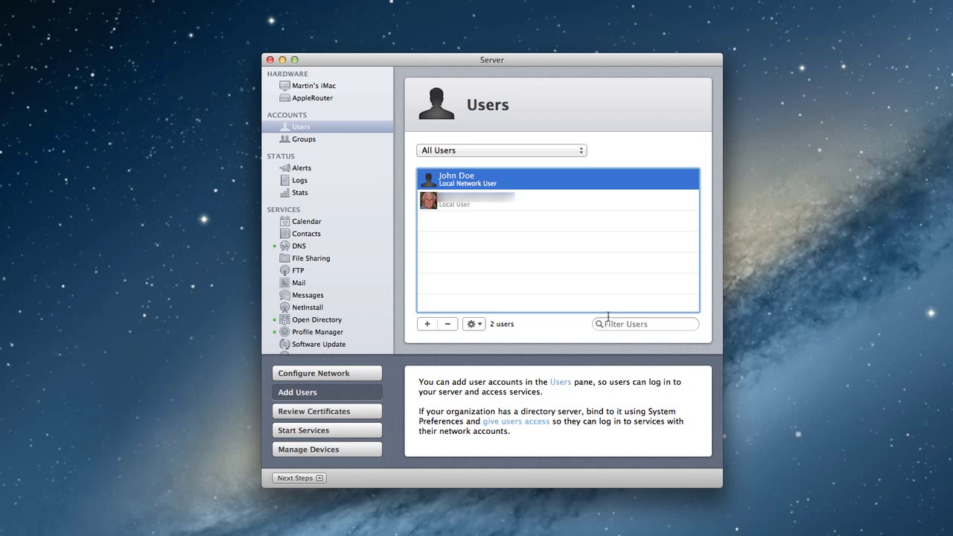
{"action": "left_click", "coordinate": [481, 326]}
{"action": "left_click", "coordinate": [515, 295]}
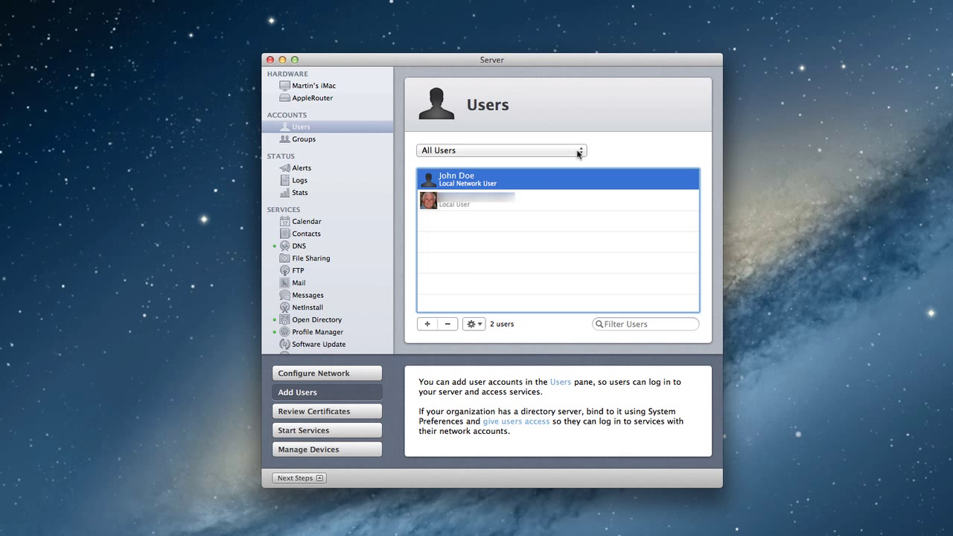